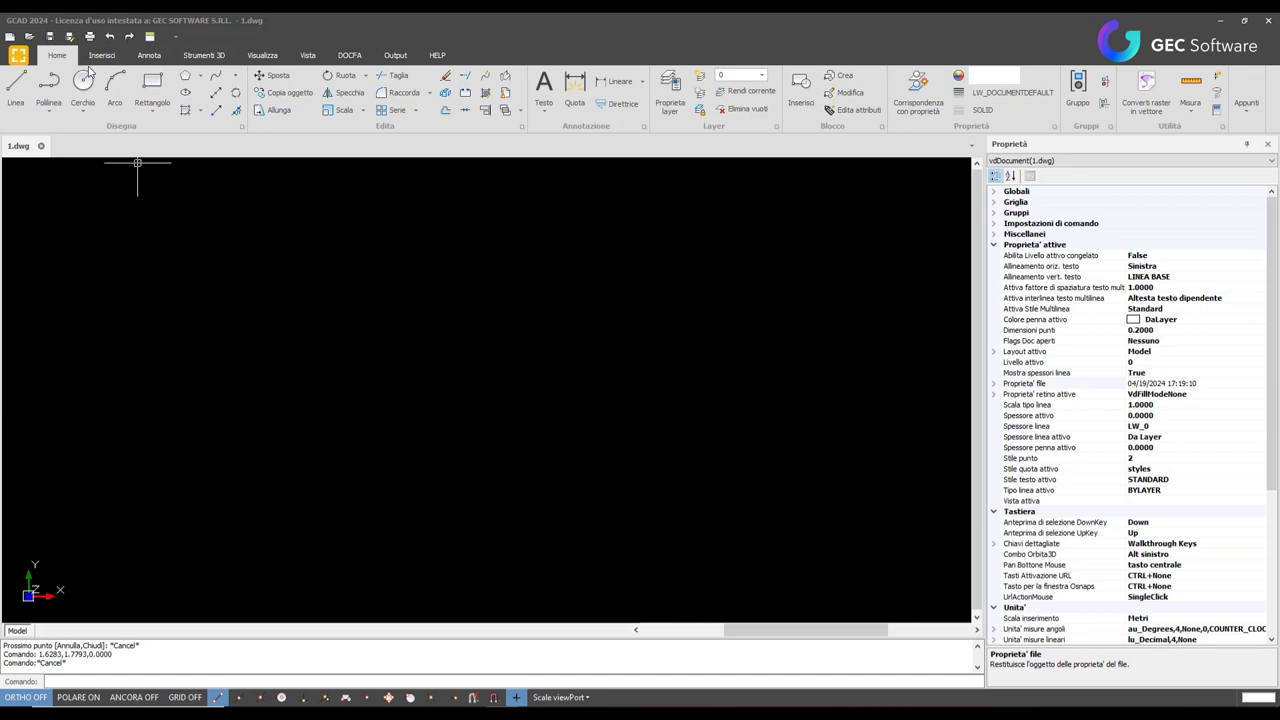
Browse the file menu and Appunti clipboard panel, then display the Inserisci block and reference tools.
click(19, 56)
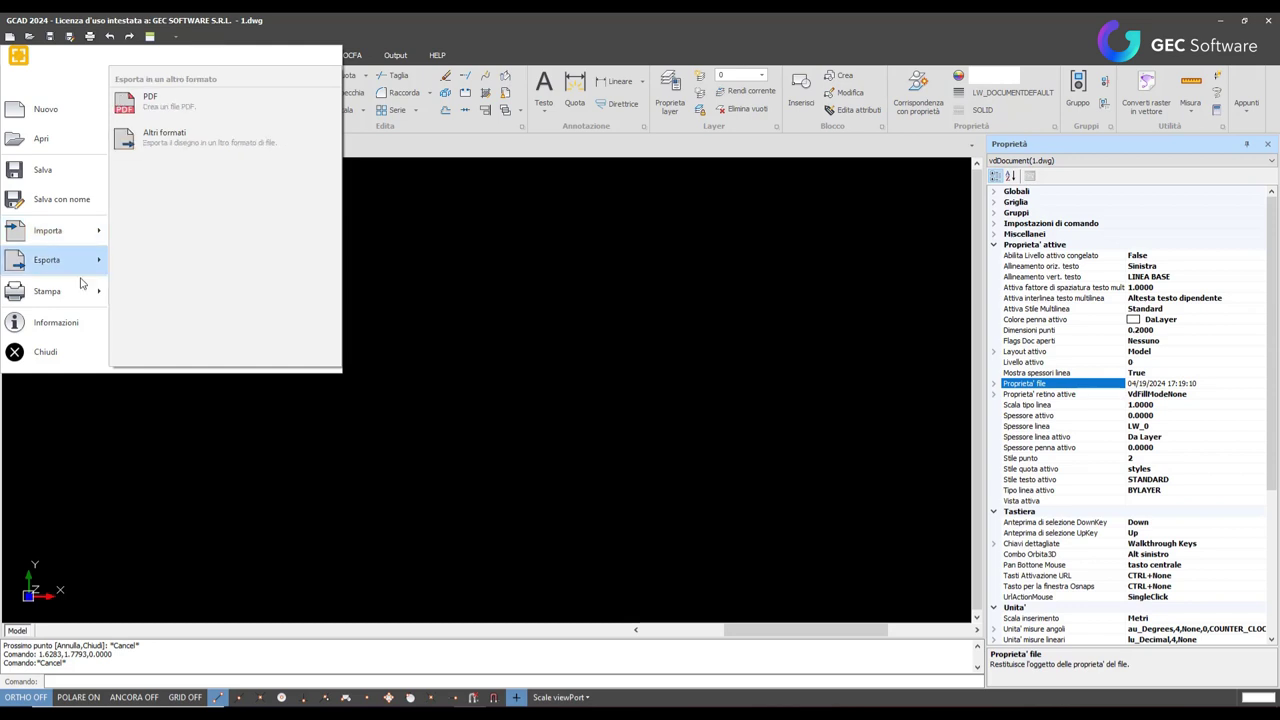
mouse_move(47, 291)
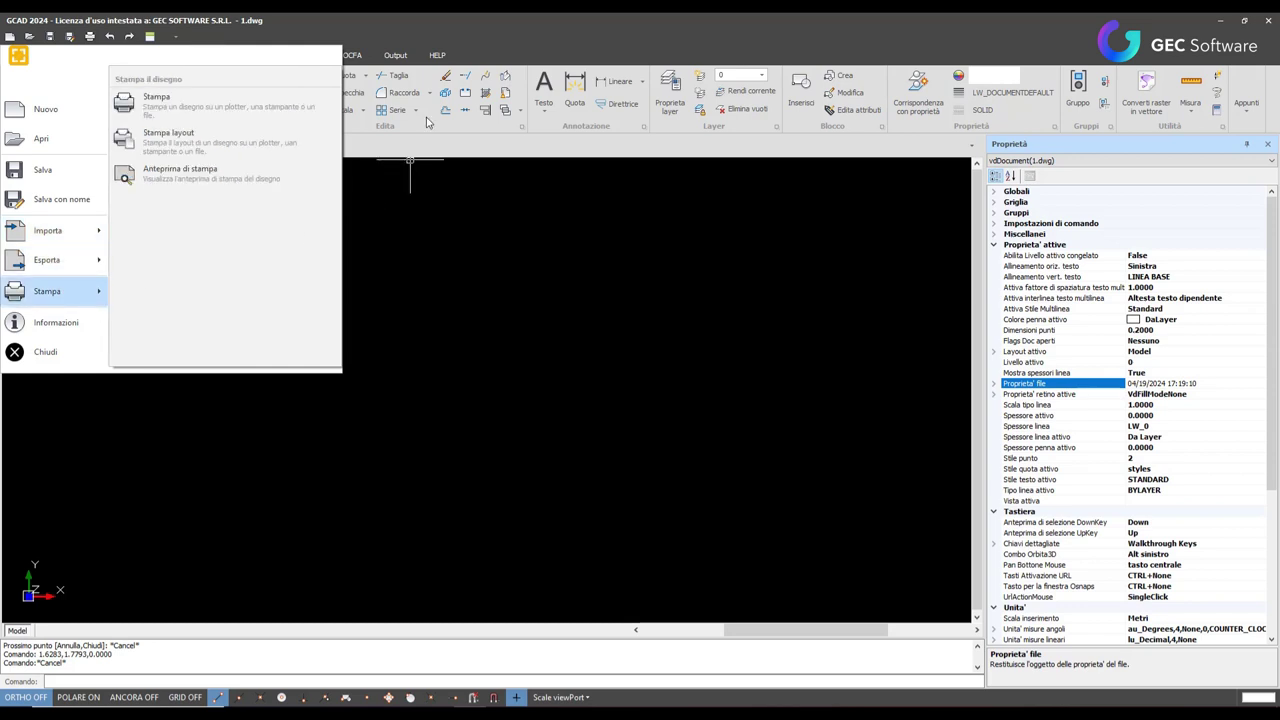
click(425, 120)
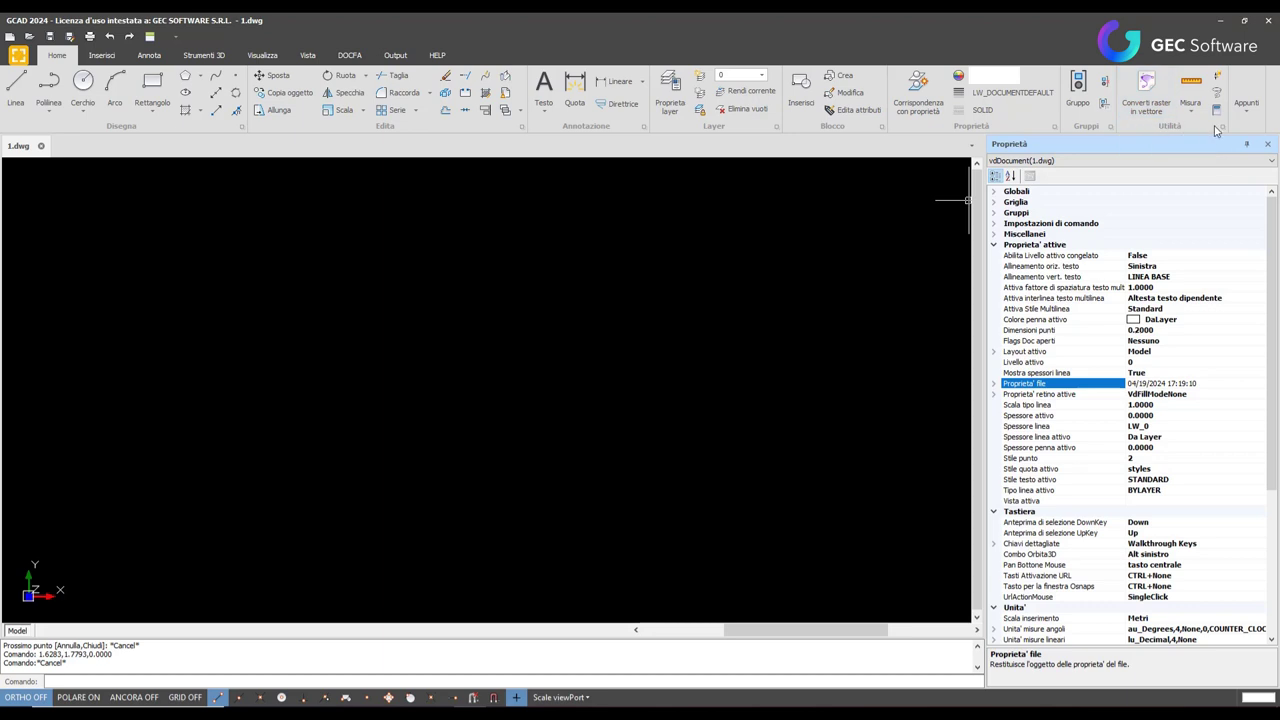
click(1251, 118)
click(103, 56)
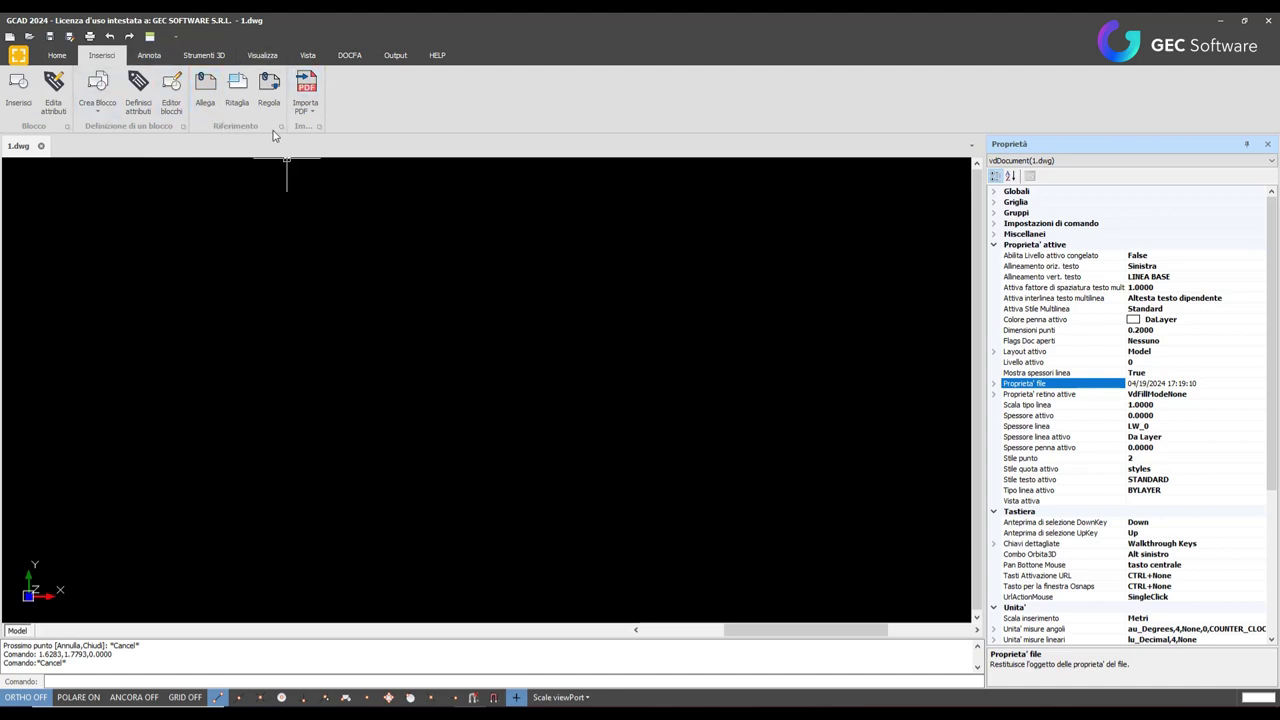
Check the Importa PDF options and Annota tools, then display the Strumenti 3D solid modelling tools.
click(316, 114)
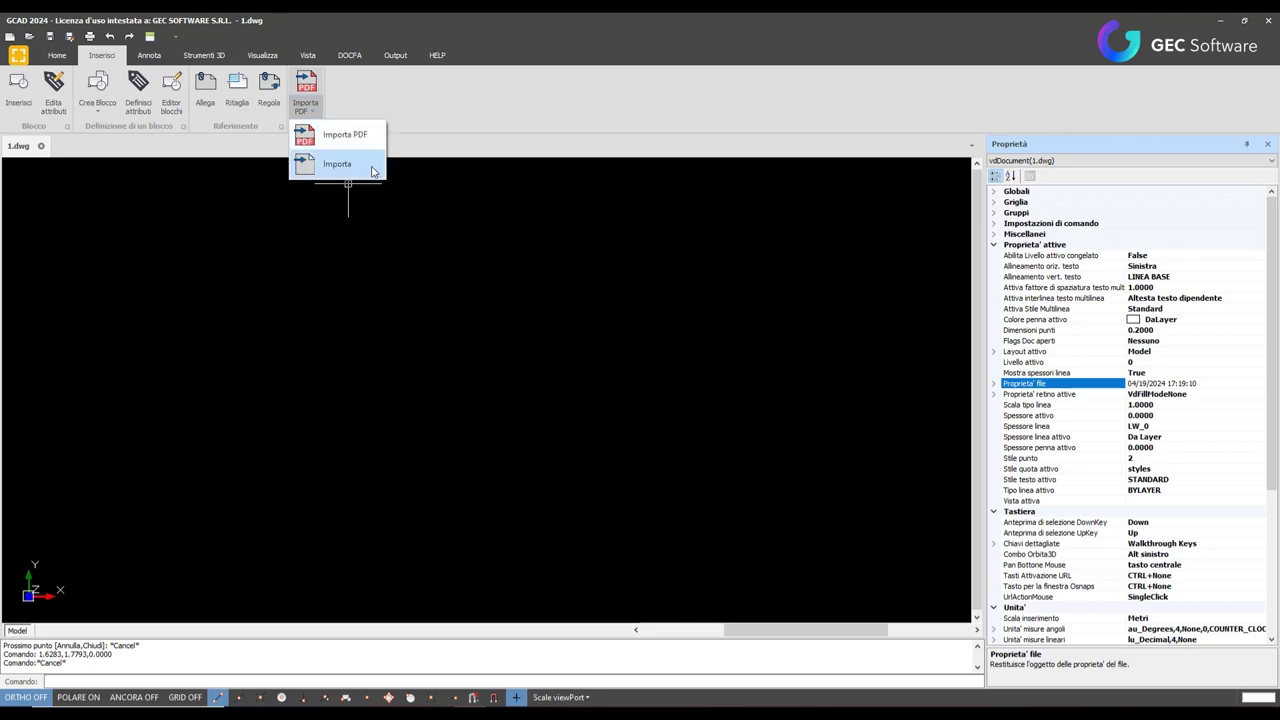
click(152, 57)
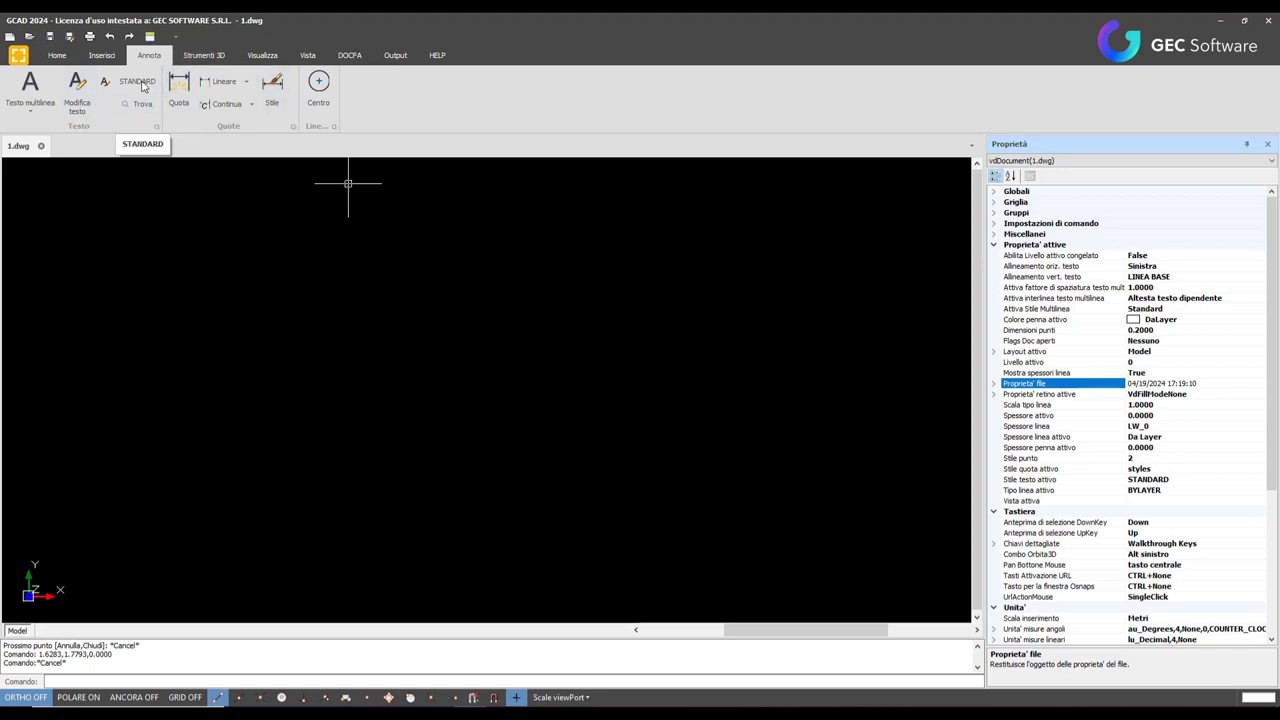
click(204, 55)
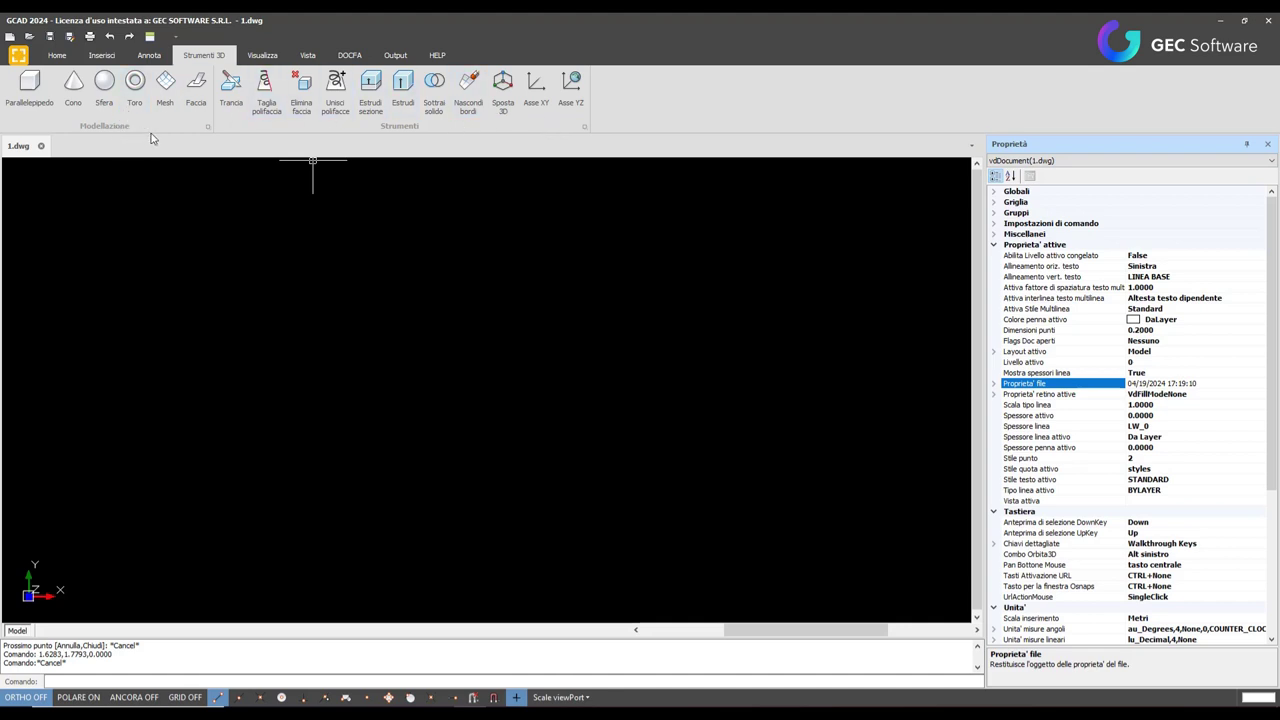
From the Vista tools, turn on Cubo3D to show the N/S/E/O view cube.
click(262, 55)
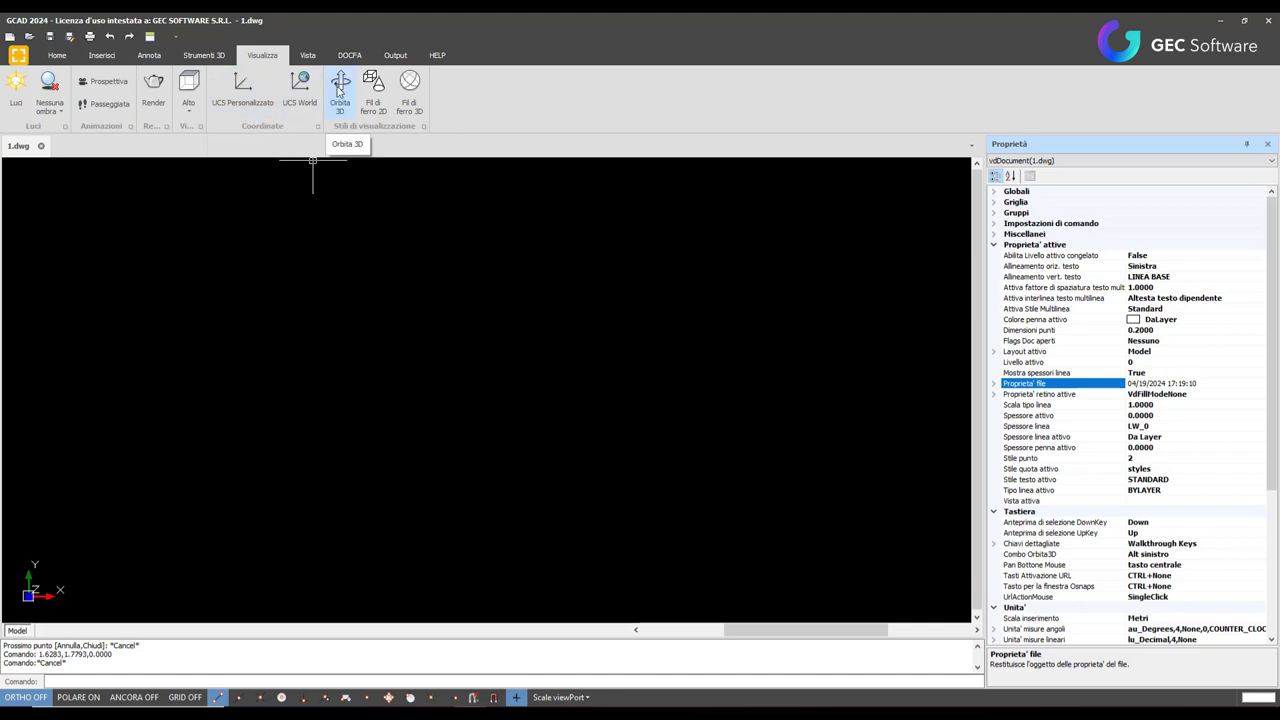
click(310, 57)
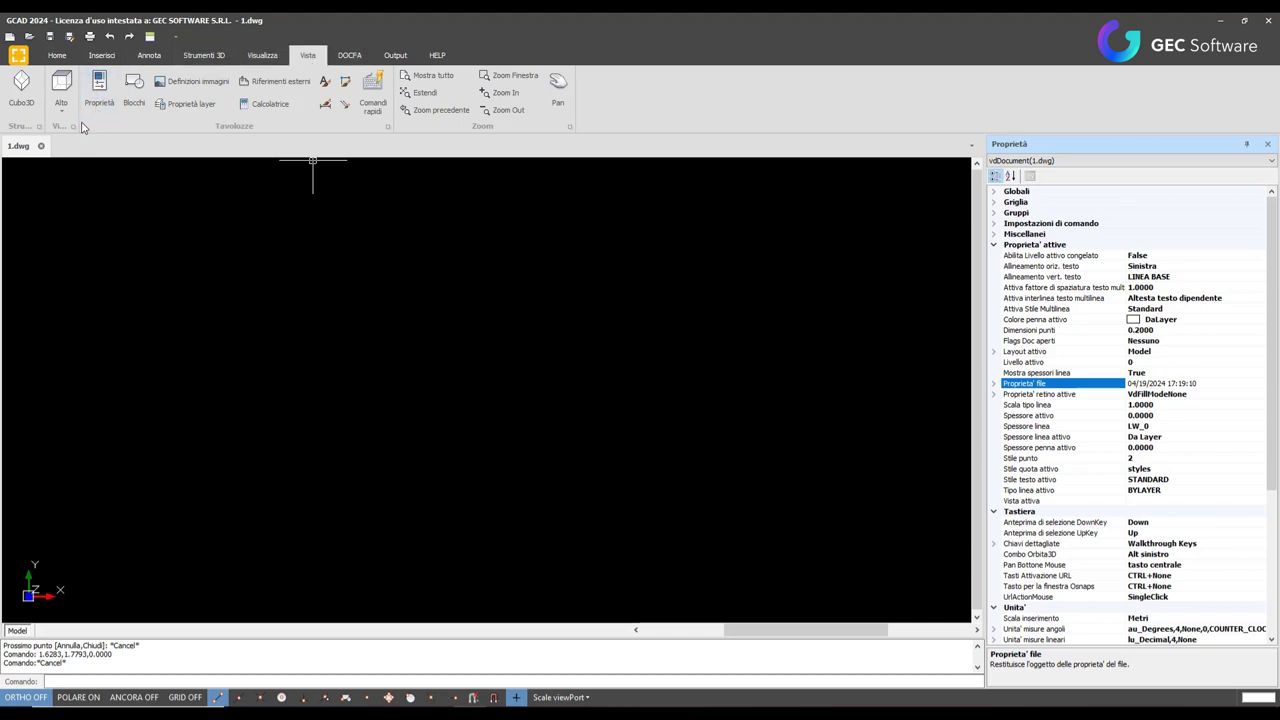
click(21, 84)
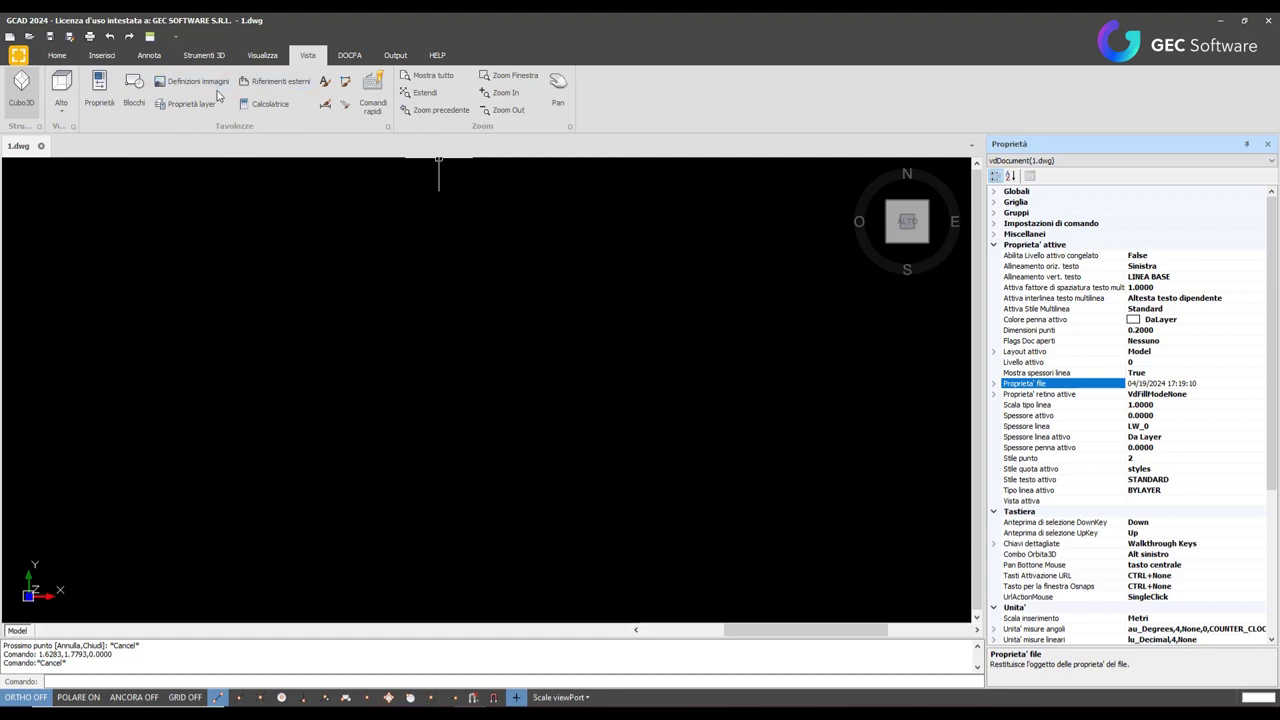
Glance at the DOCFA cadastral tools, then display the Output printing and PDF export tools.
click(348, 57)
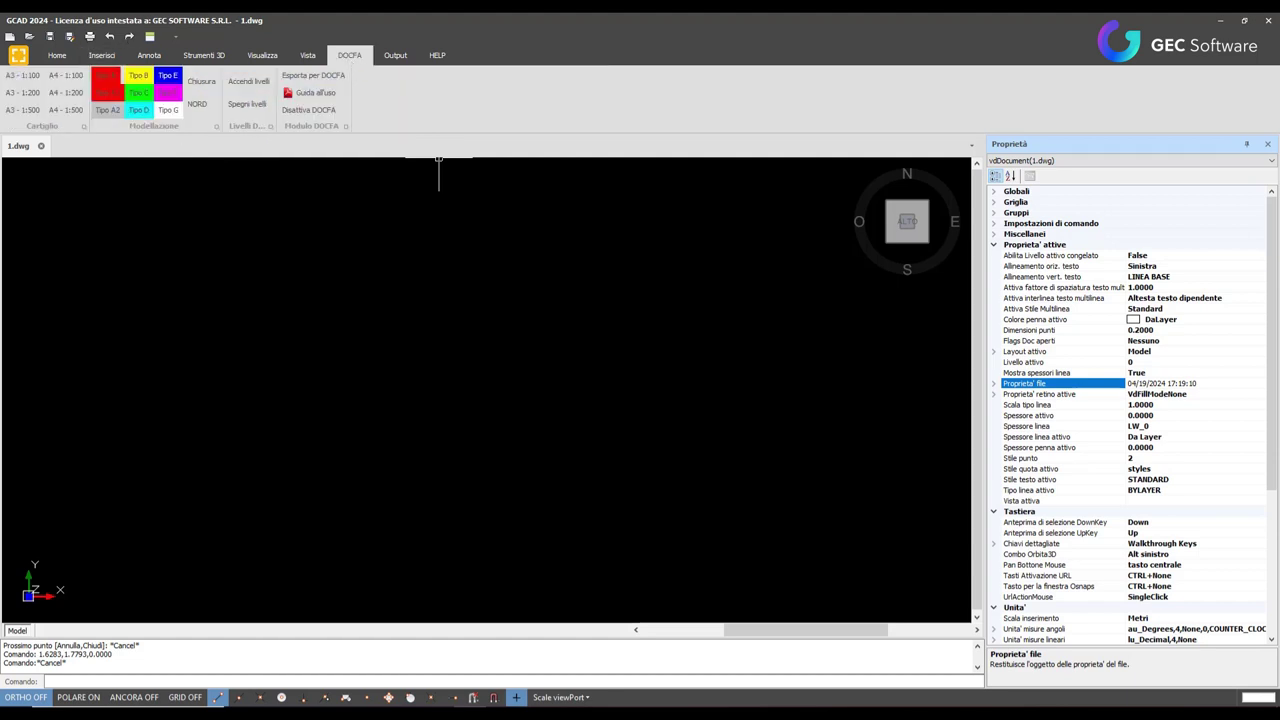
click(395, 56)
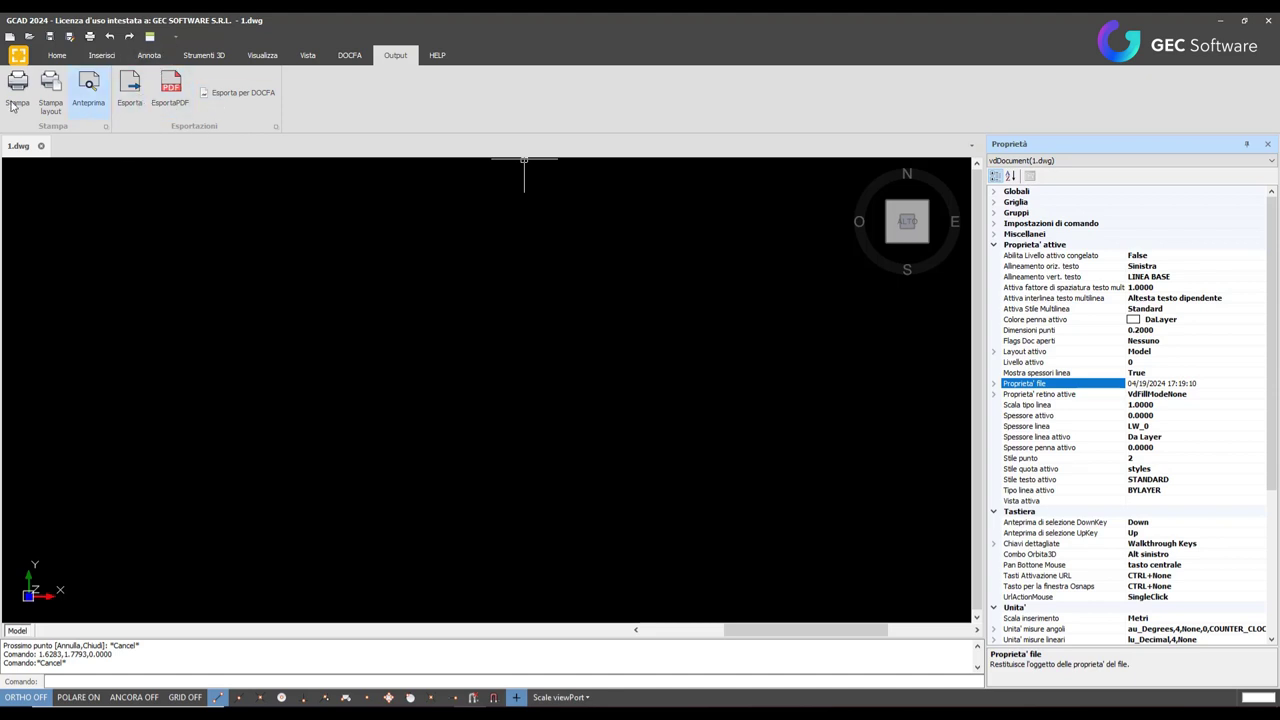
View the HELP support resources, then return to the Home drawing and editing tools.
click(448, 57)
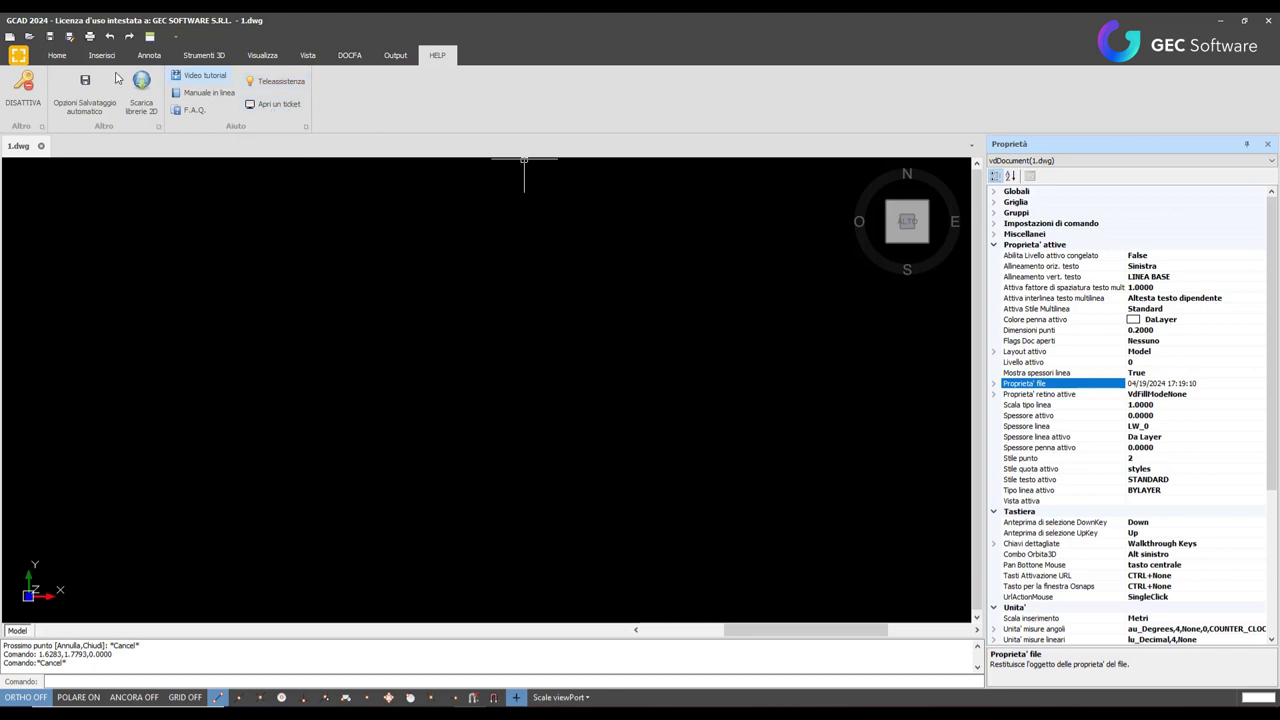
click(57, 55)
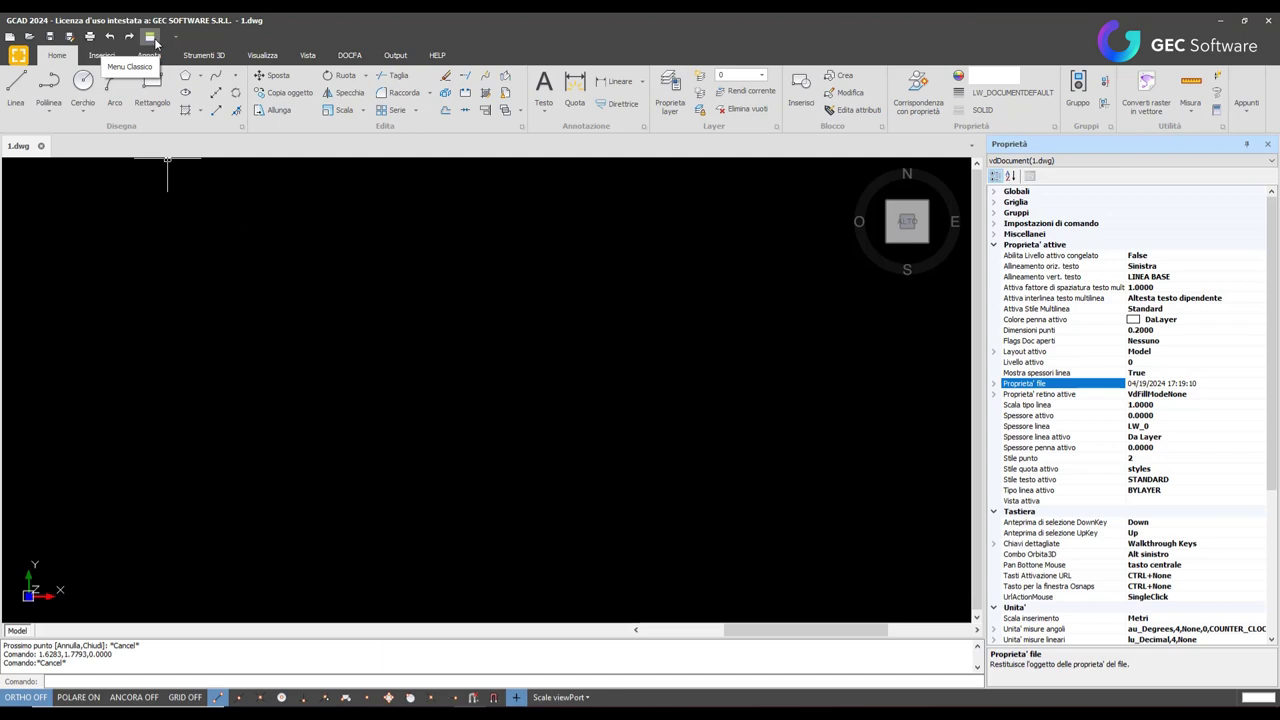
Switch to Menu Classico and line up the Cartigli and layer properties toolbars on row two.
click(155, 43)
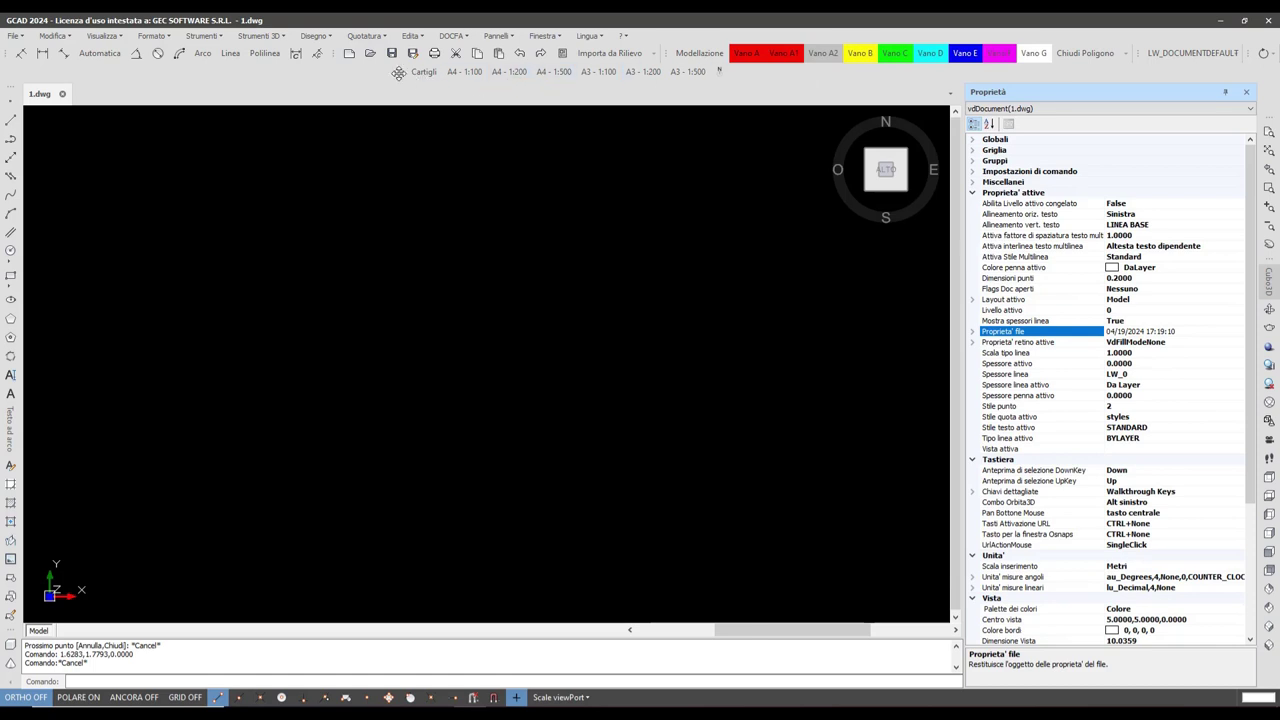
drag(399, 74, 17, 79)
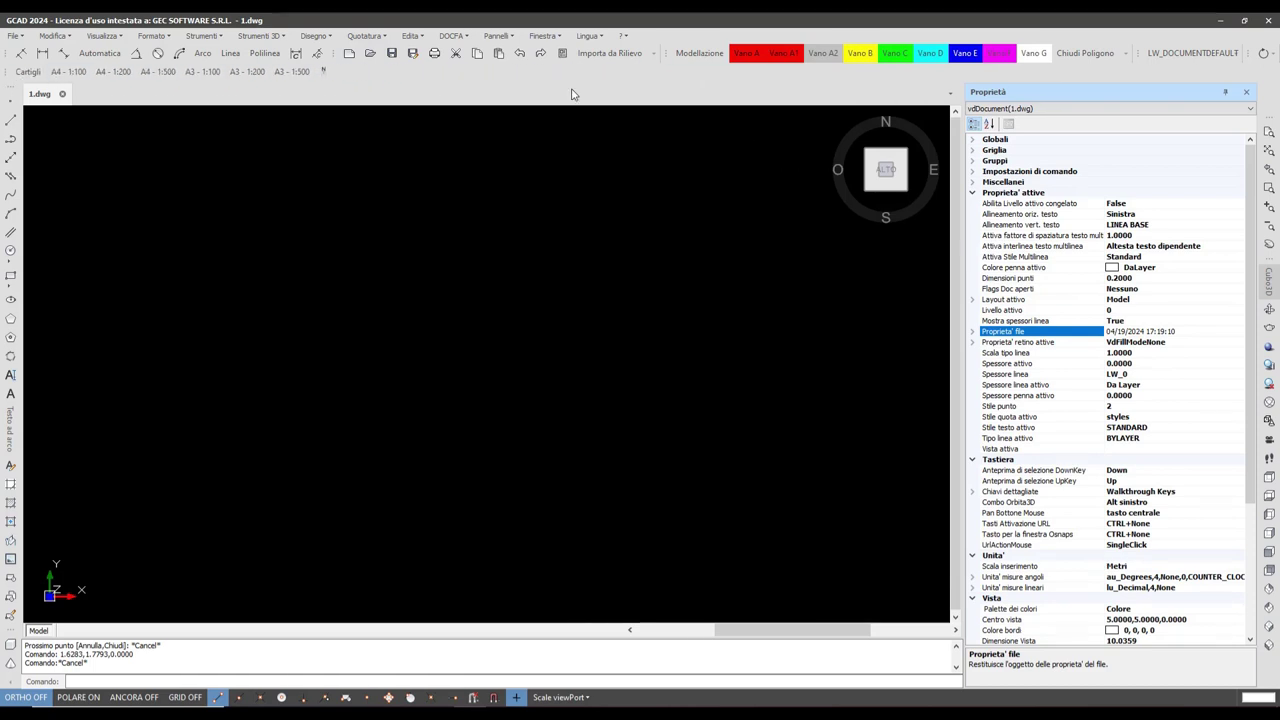
drag(1140, 53, 337, 77)
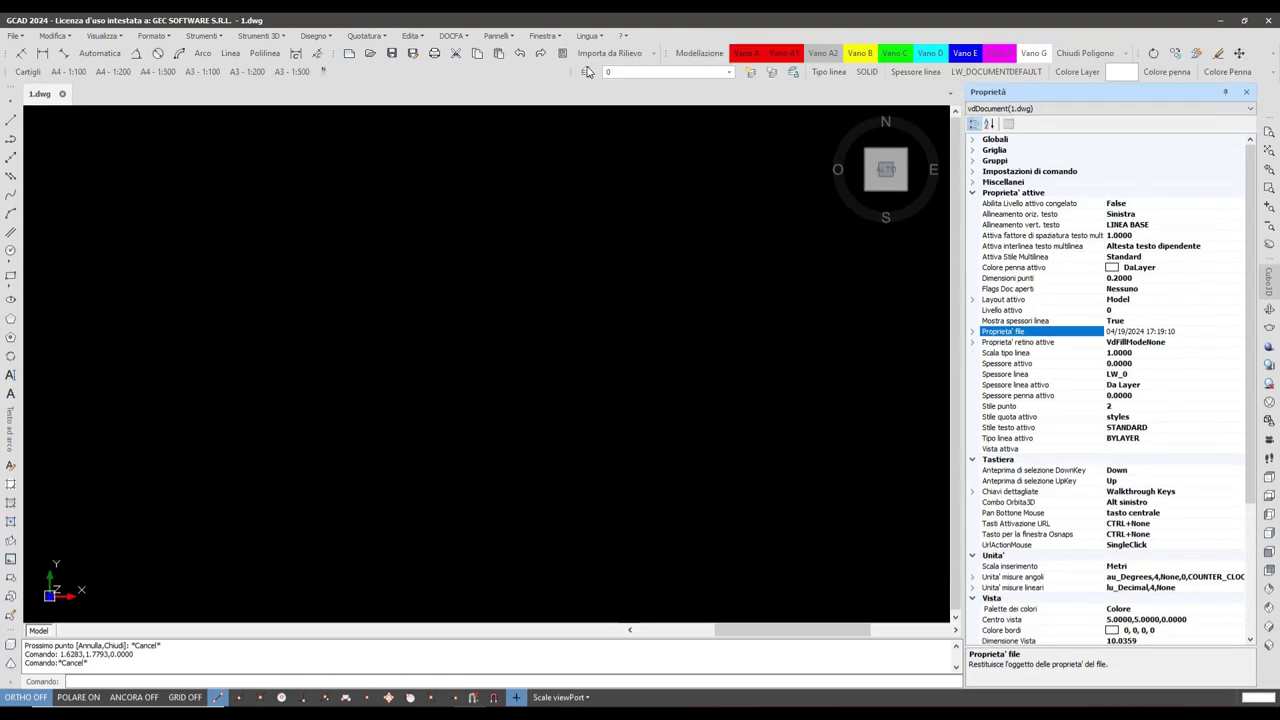